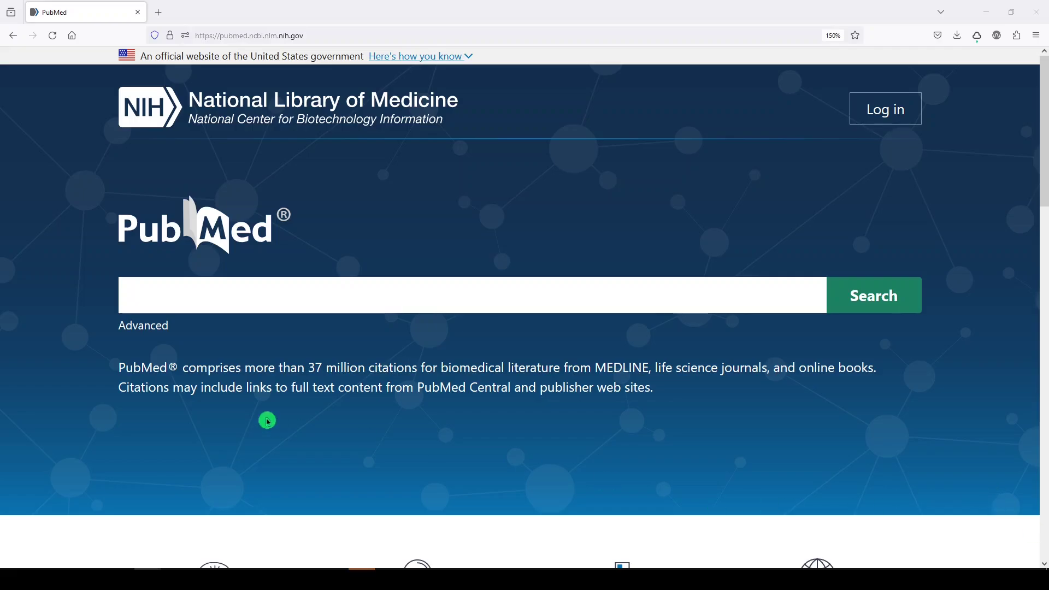
# Open the PubMed FAQs & User Guide from the home page footer.
pyautogui.scroll(-5, 179, 263)
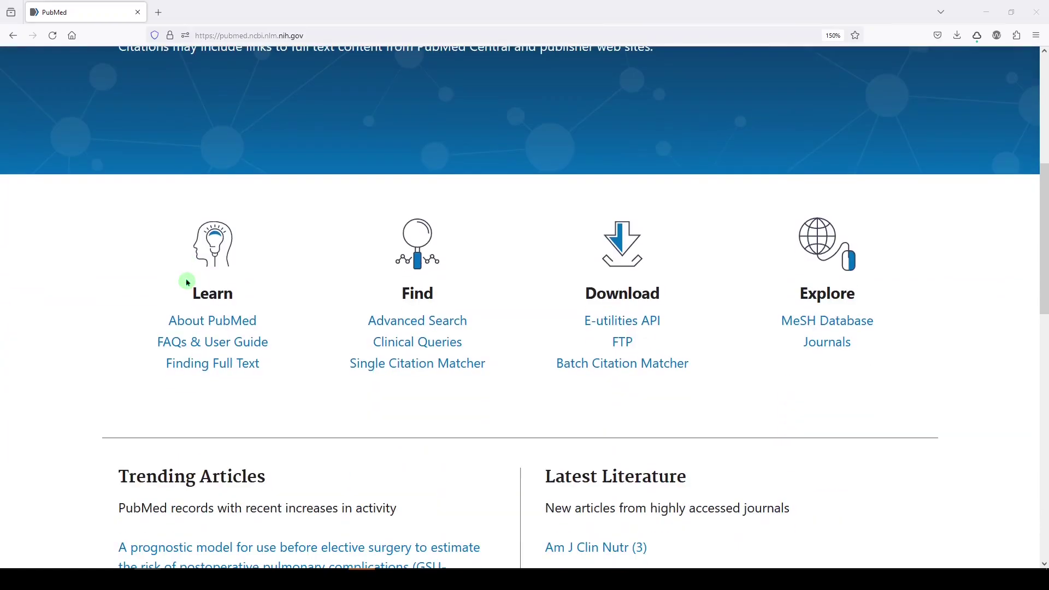
pyautogui.click(211, 344)
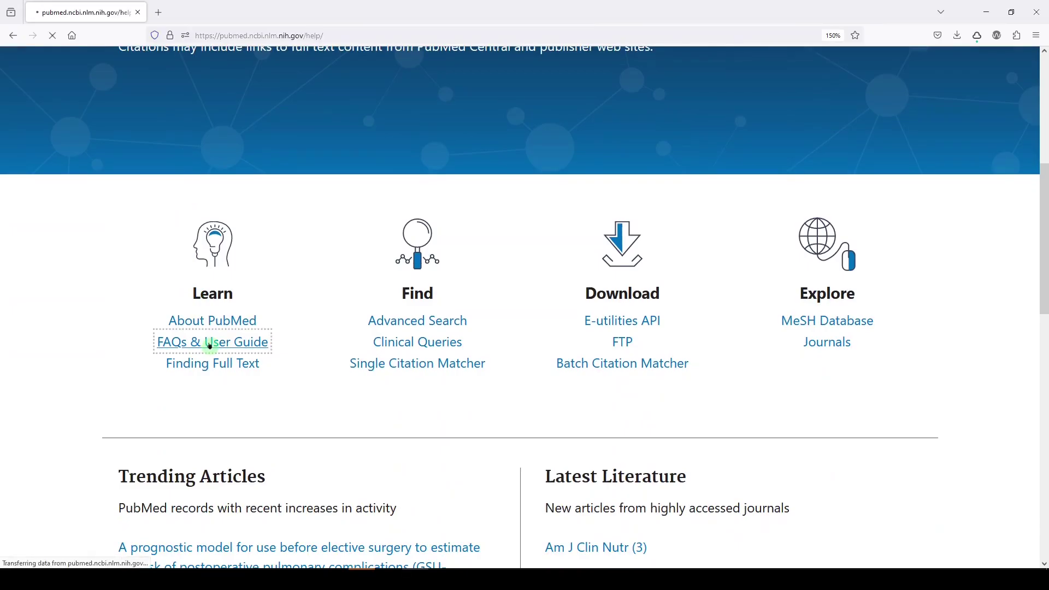
pyautogui.scroll(-2, 208, 343)
pyautogui.scroll(-10, 207, 341)
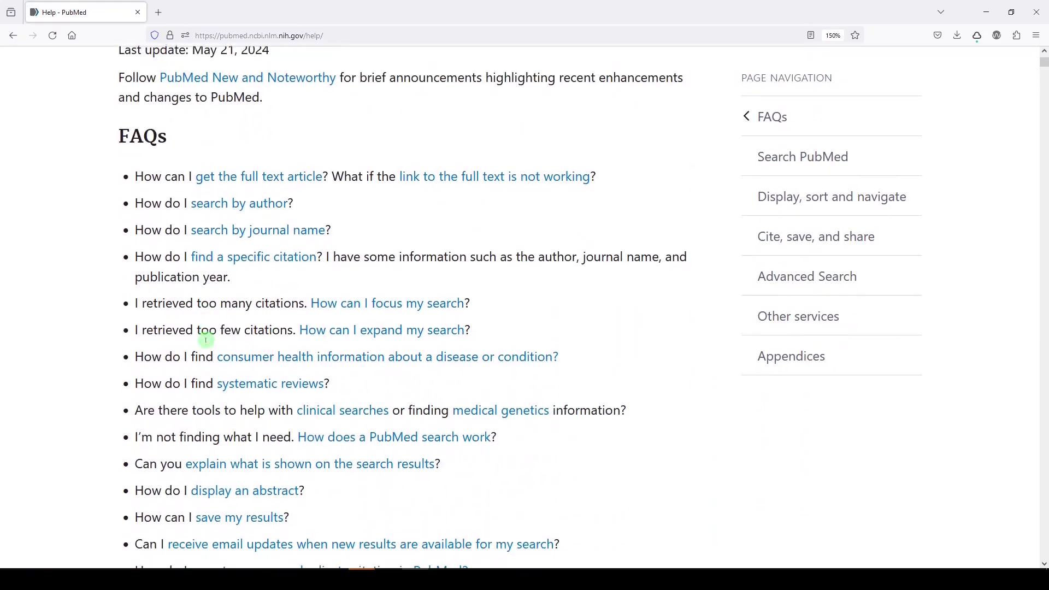
pyautogui.scroll(-3, 181, 309)
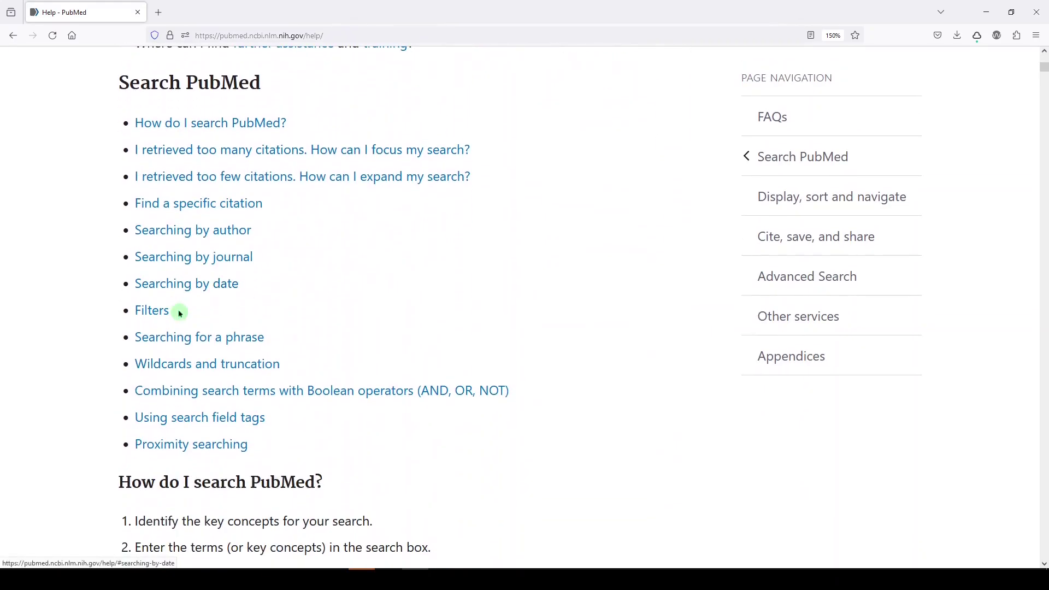
# Jump to the 'Using search field tags' section and scroll to the field tags list.
pyautogui.click(206, 419)
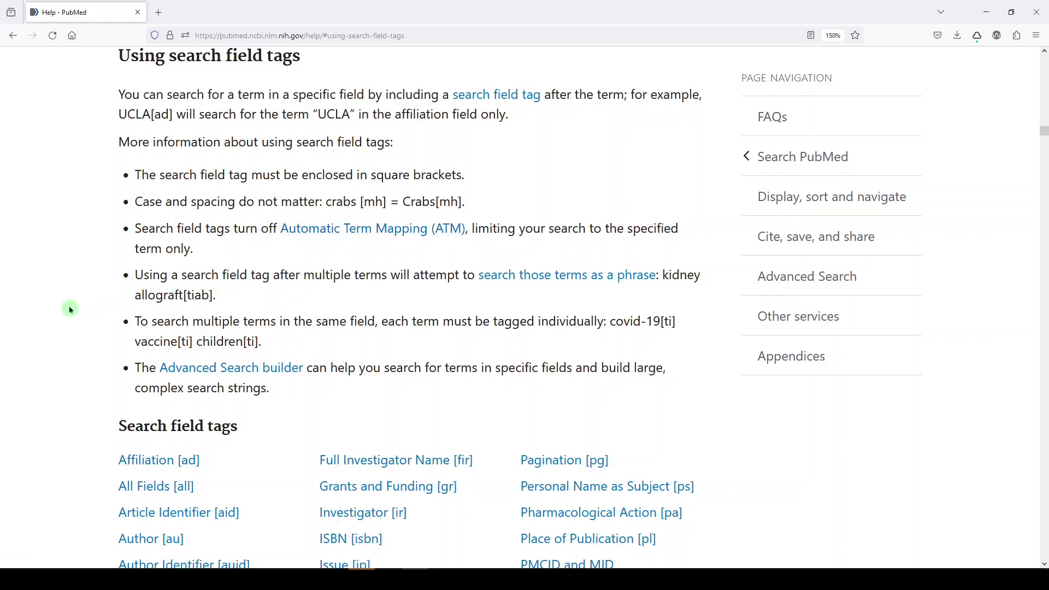
pyautogui.scroll(-6, 71, 310)
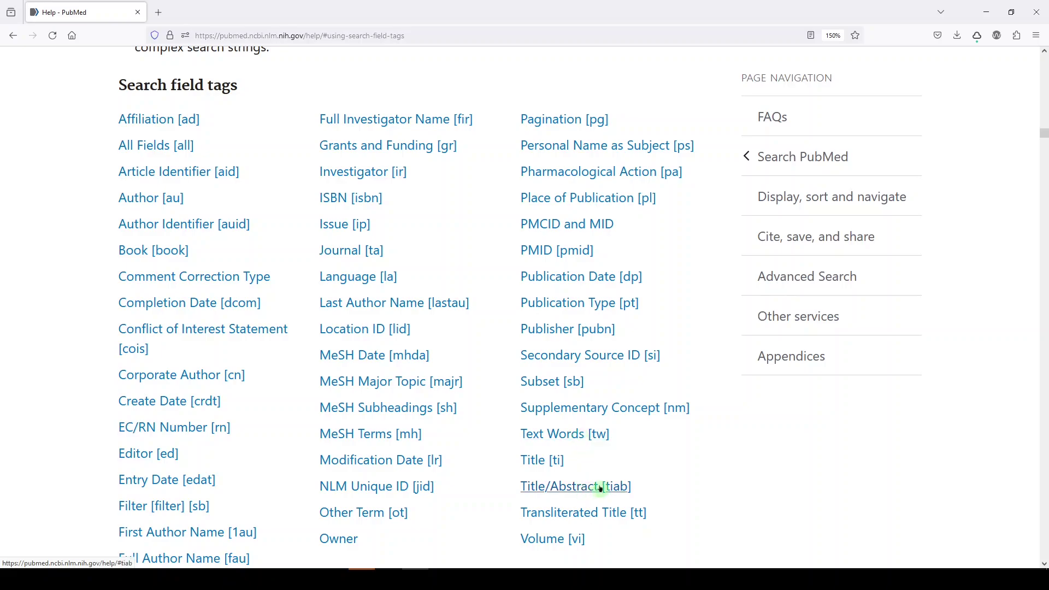
pyautogui.scroll(-2, 576, 457)
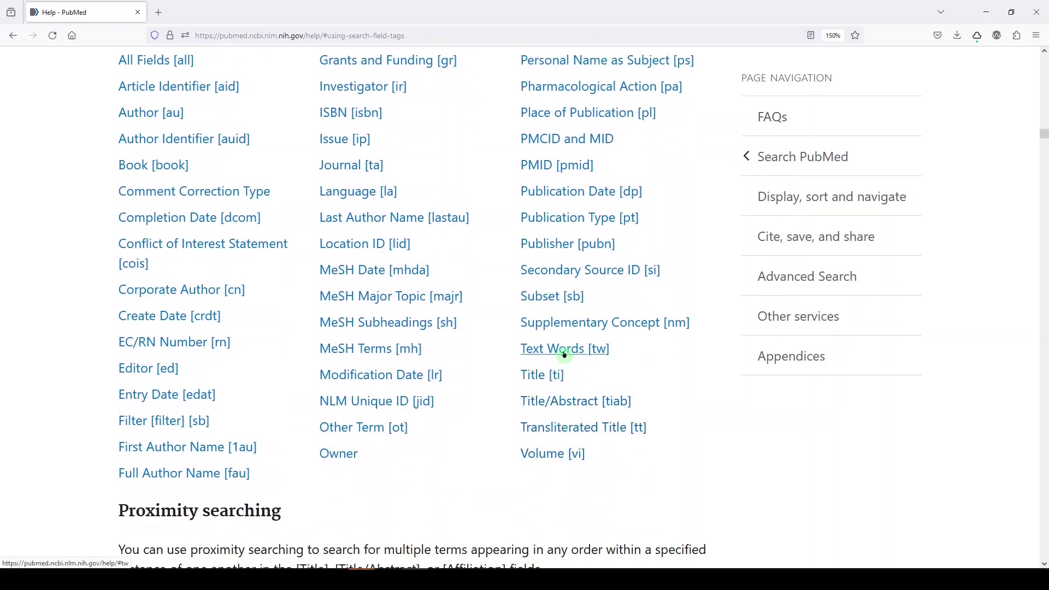
# Jump to the Text Words [tw] definition in the field tags list.
pyautogui.click(564, 349)
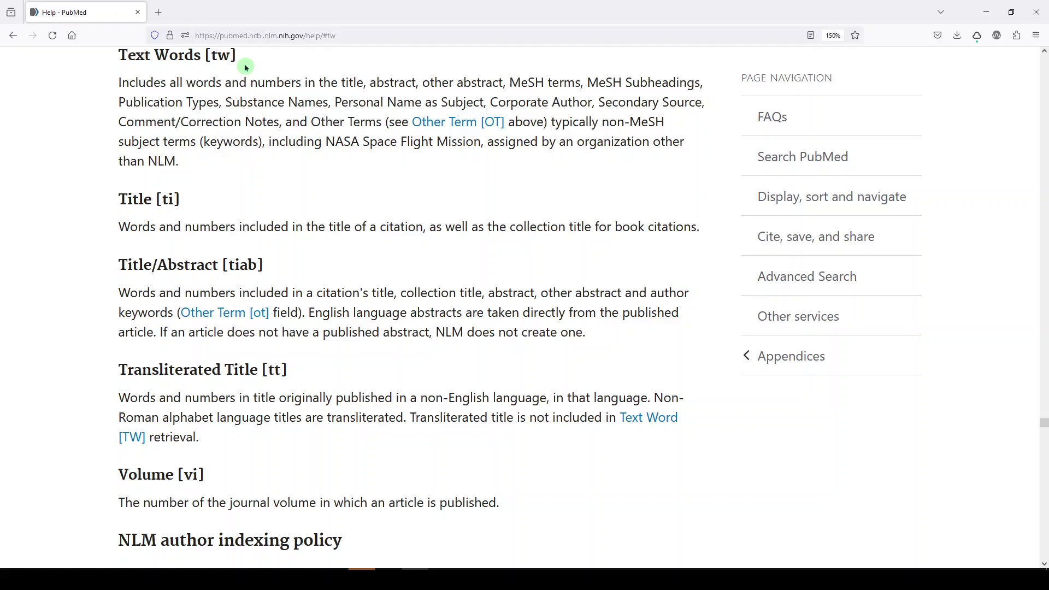
# Return to the PubMed home page and search for "cystic fibrosis"[tw].
pyautogui.click(12, 34)
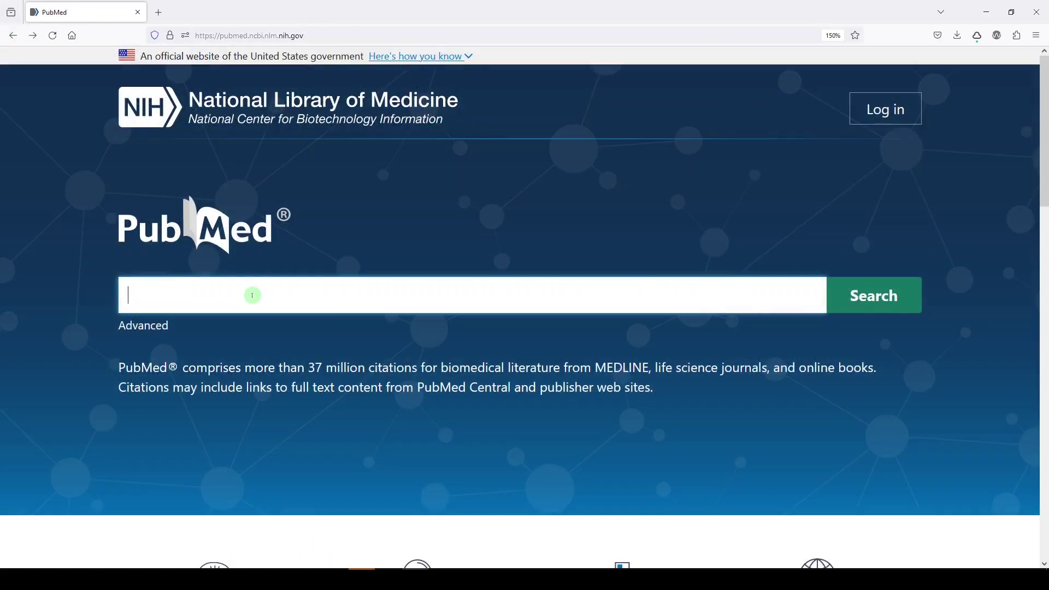
pyautogui.click(252, 295)
pyautogui.write('"cystic fibrosis"')
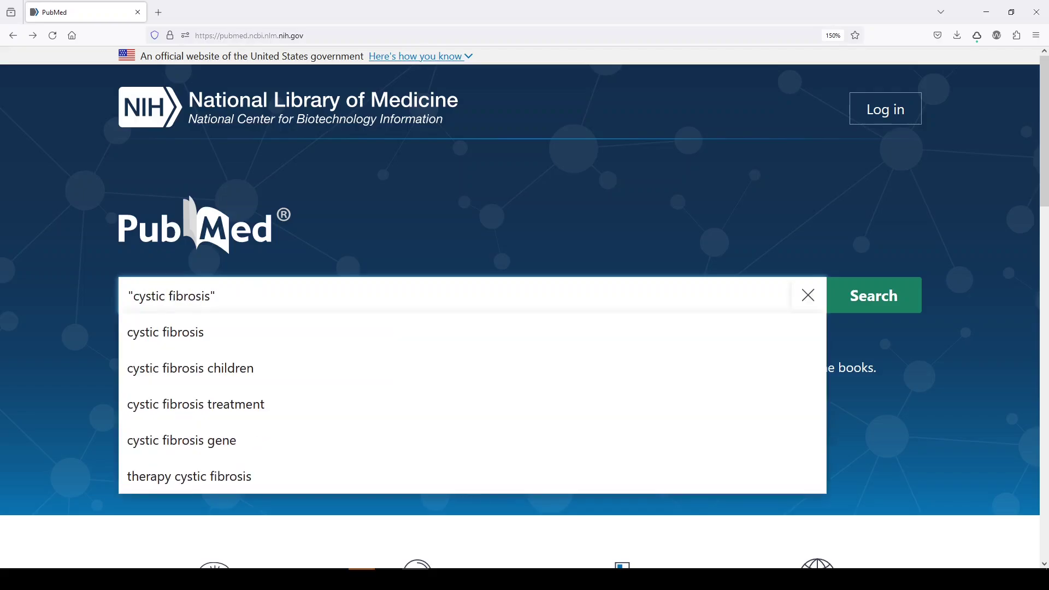
pyautogui.write('[tw')
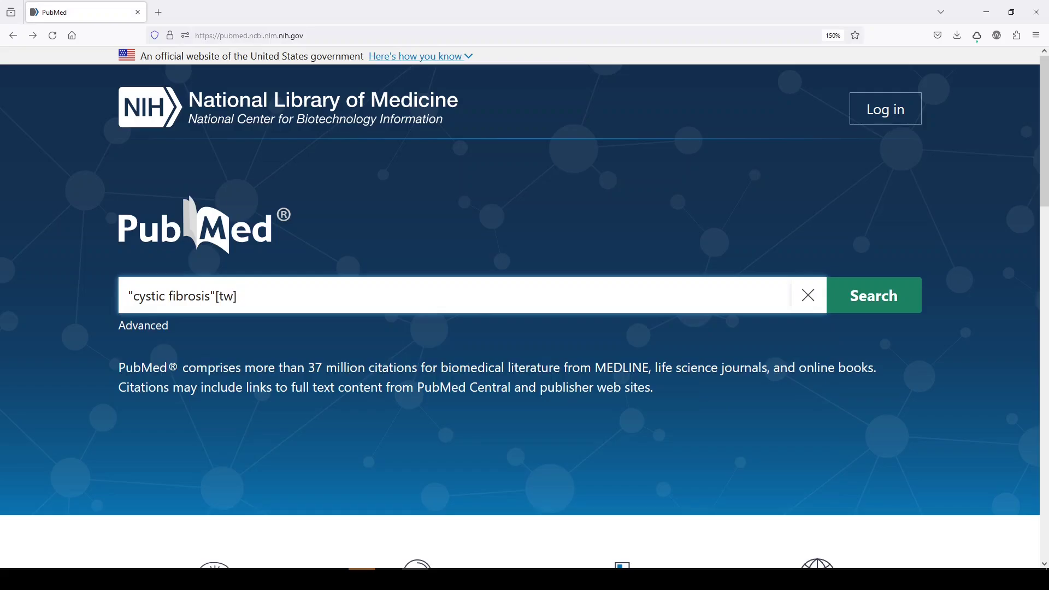
pyautogui.press('Return')
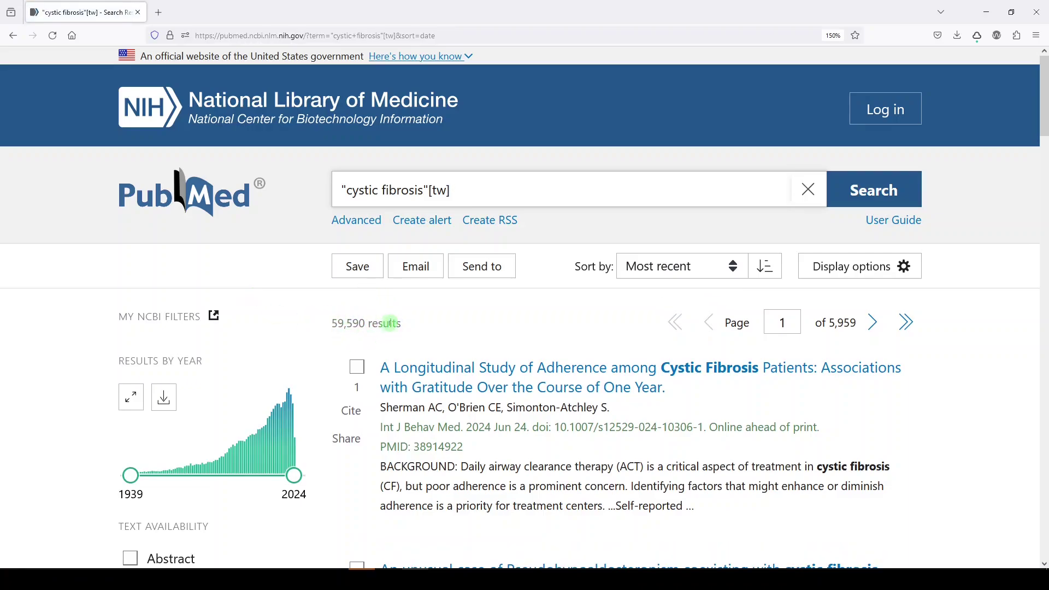
# Read through the first result's abstract, then go back to the 59,590-result list.
pyautogui.click(505, 389)
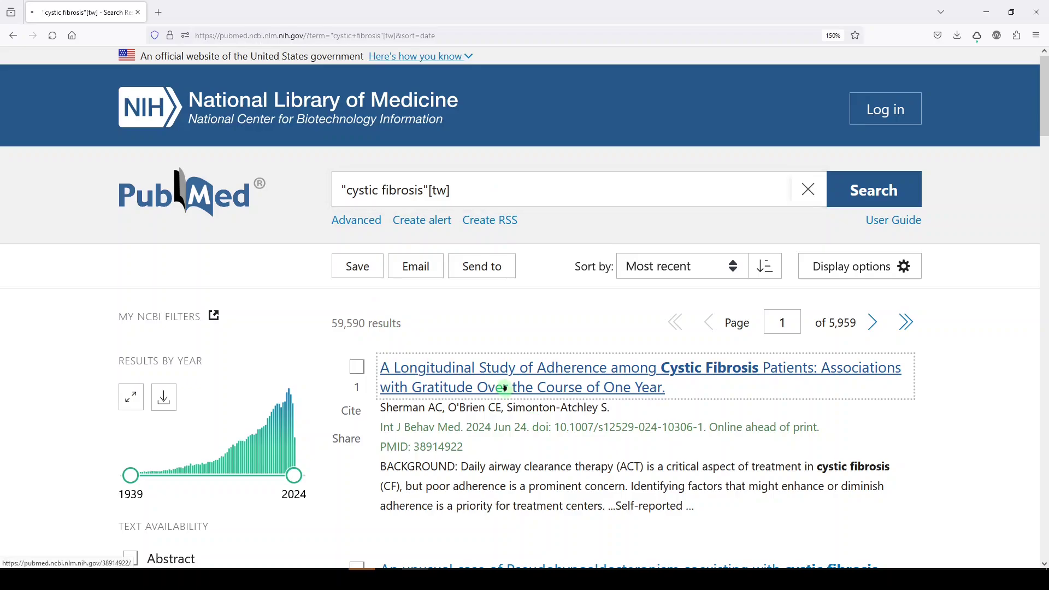
pyautogui.scroll(-5, 314, 421)
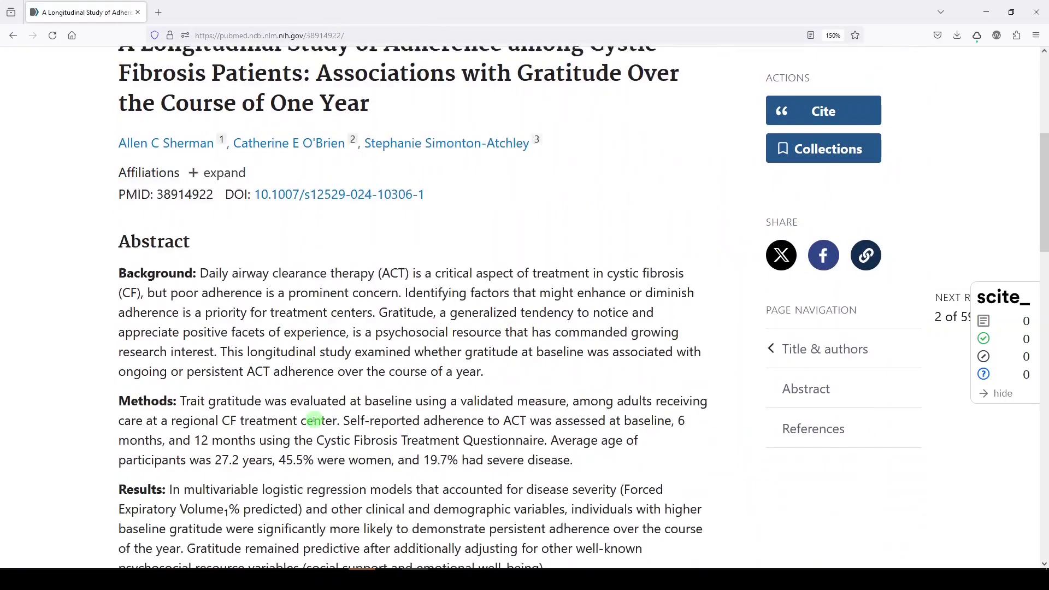
pyautogui.scroll(-3, 320, 383)
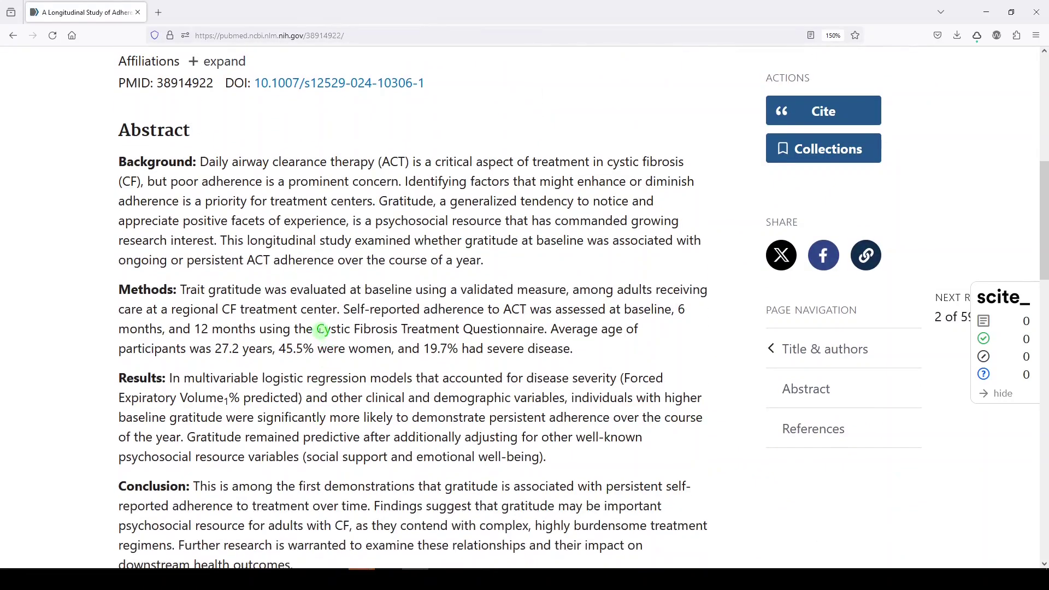
pyautogui.moveTo(317, 329); pyautogui.dragTo(398, 329)
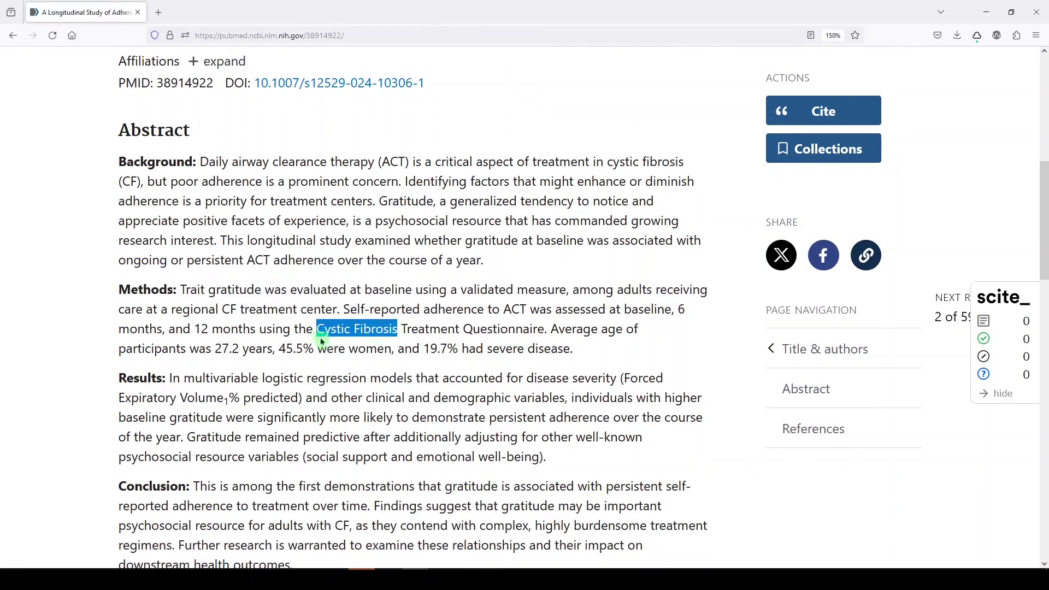
pyautogui.scroll(3, 321, 345)
pyautogui.scroll(-10, 321, 345)
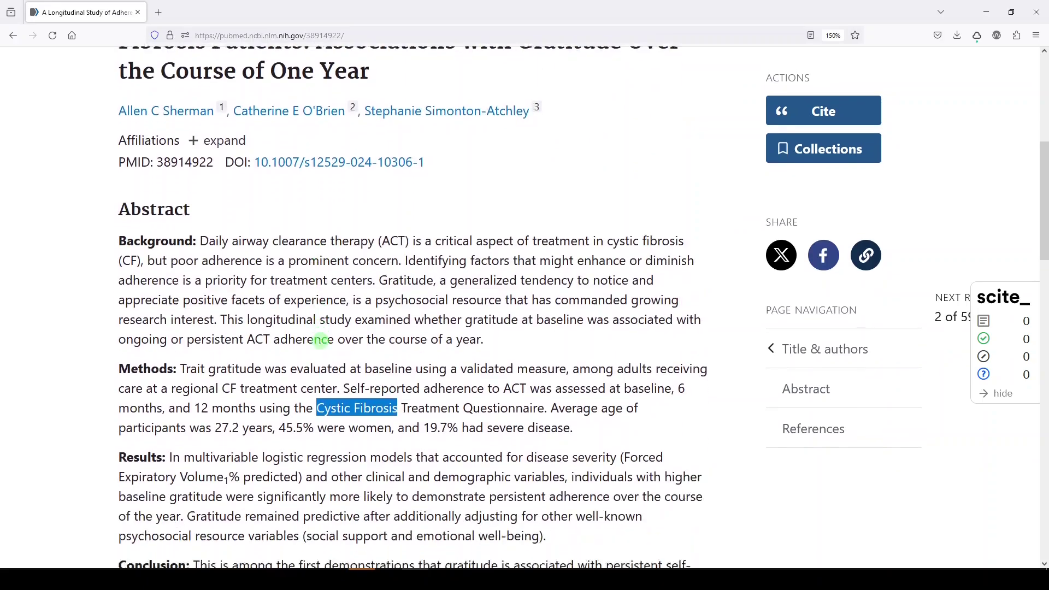
pyautogui.scroll(-3, 321, 344)
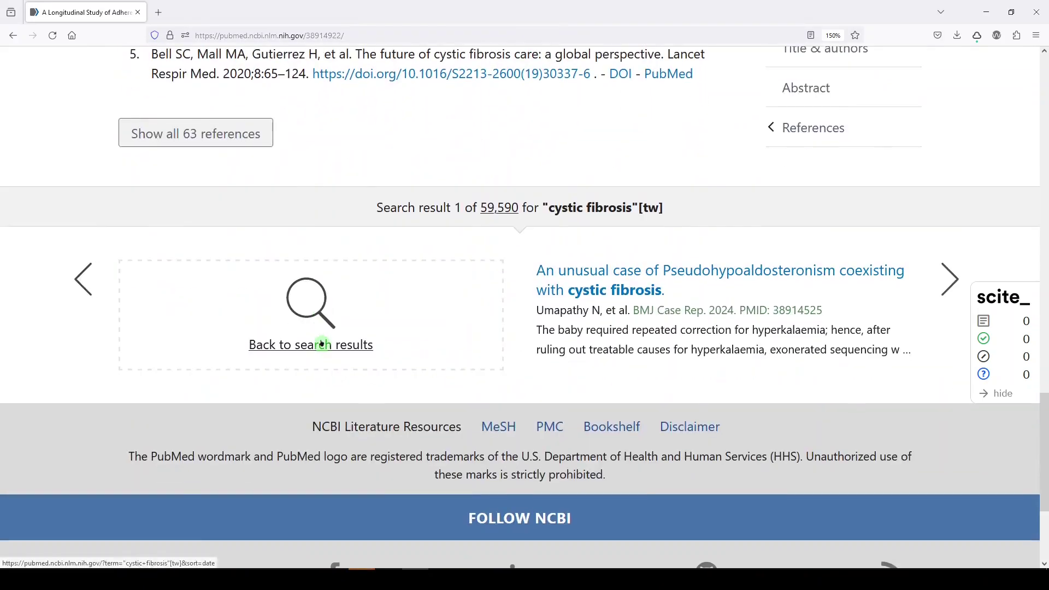
pyautogui.scroll(15, 322, 344)
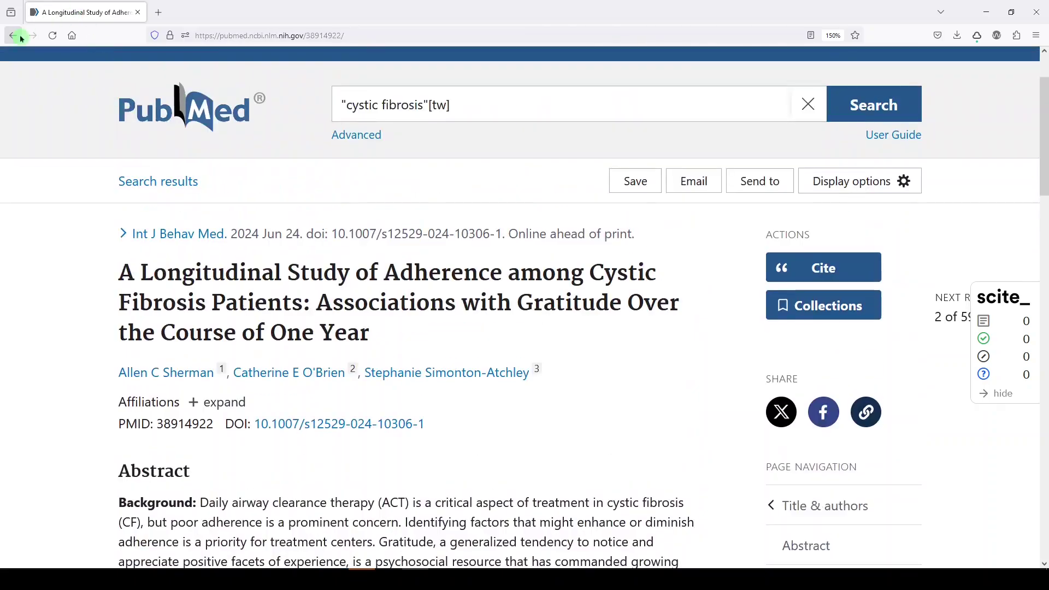
pyautogui.click(13, 35)
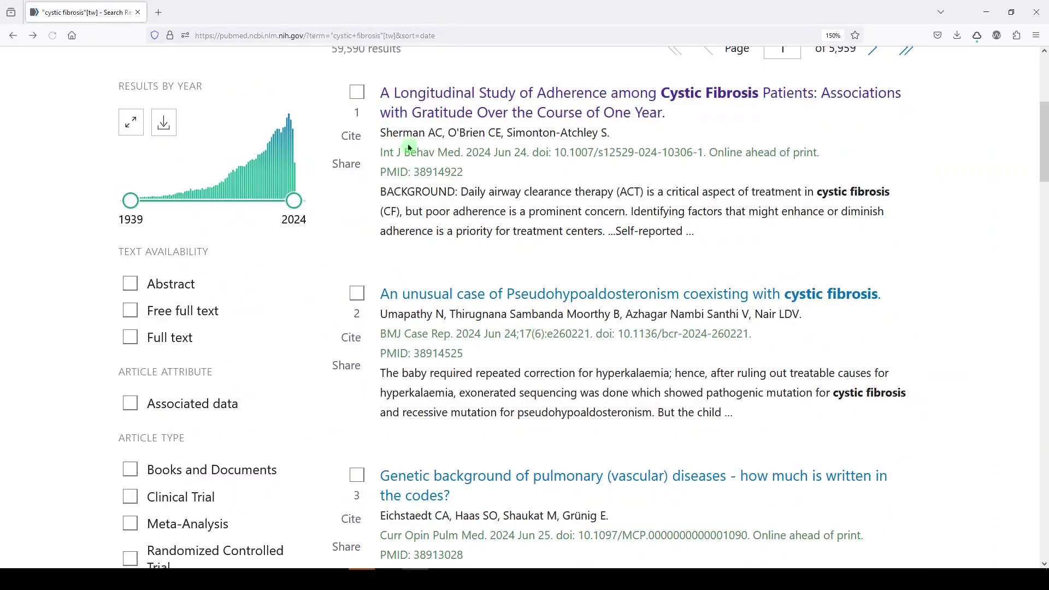
# Replace the [tw] tag with [tiab], rerun, and highlight the 52,823 result count.
pyautogui.scroll(5, 382, 170)
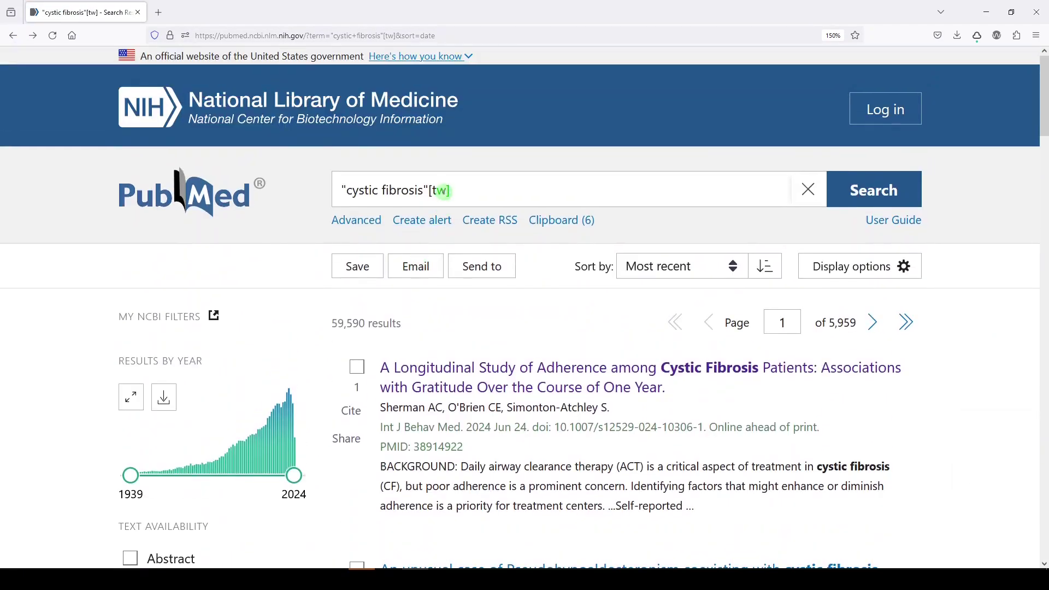
pyautogui.doubleClick(444, 191)
pyautogui.write('tia')
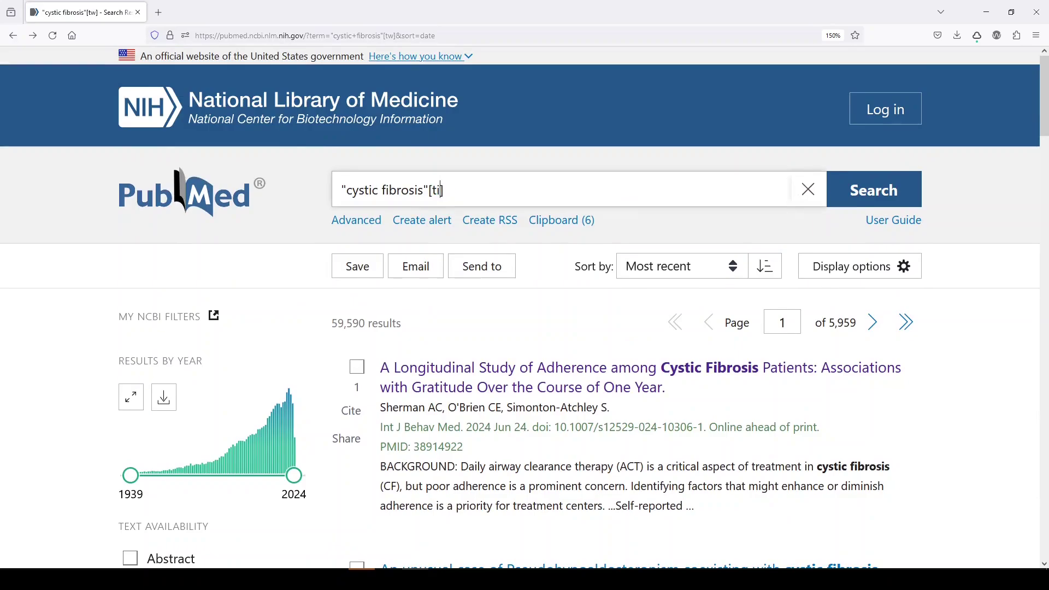
pyautogui.write('b')
pyautogui.press('Return')
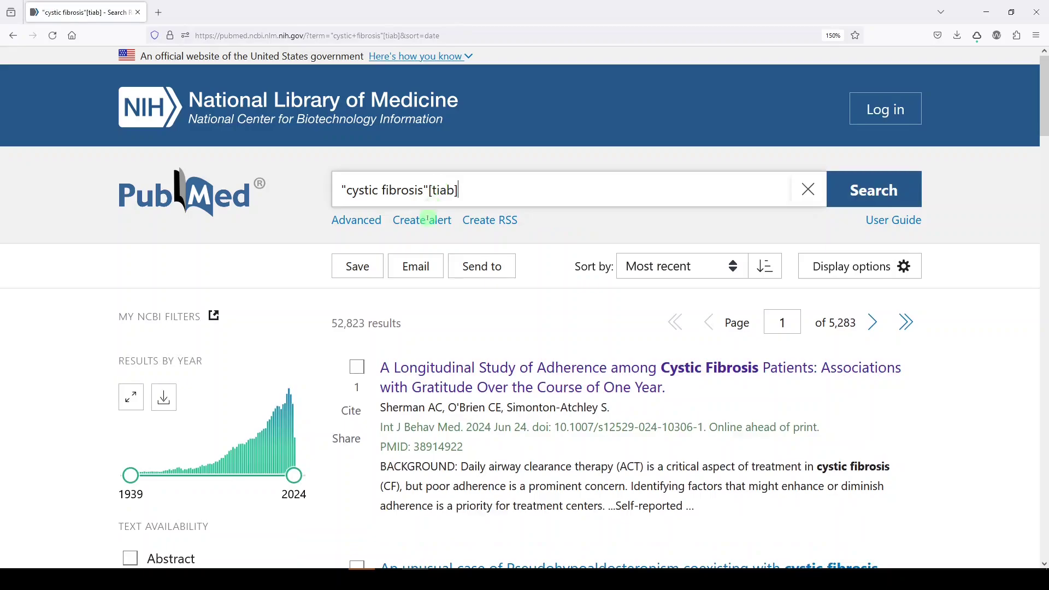
pyautogui.moveTo(365, 323); pyautogui.dragTo(335, 324)
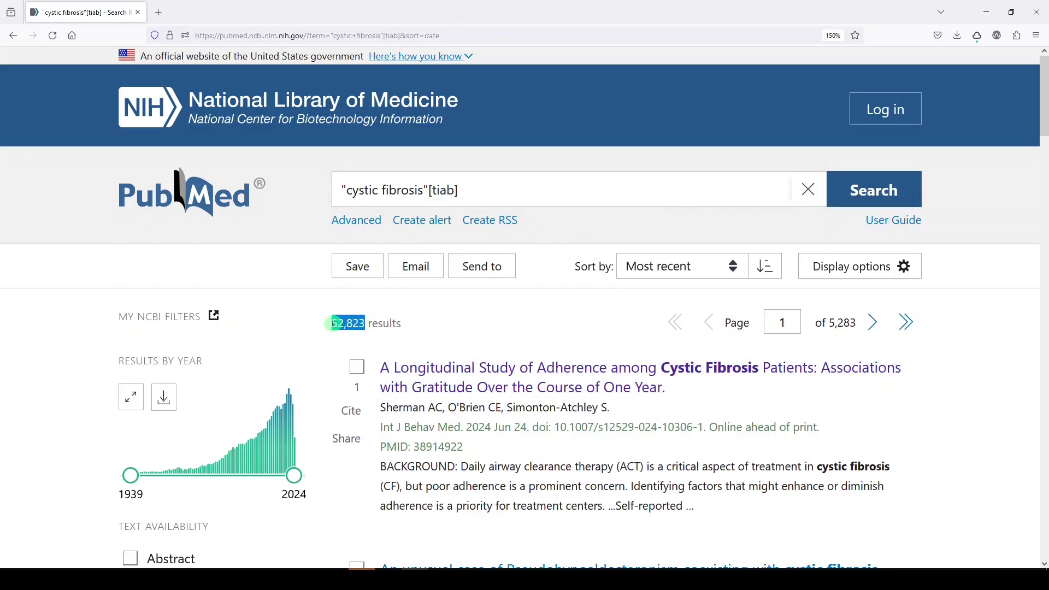
pyautogui.moveTo(334, 323); pyautogui.dragTo(328, 328)
# Open the second result, the pseudohypoaldosteronism and cystic fibrosis case report, and review its MeSH terms.
pyautogui.scroll(-2, 451, 372)
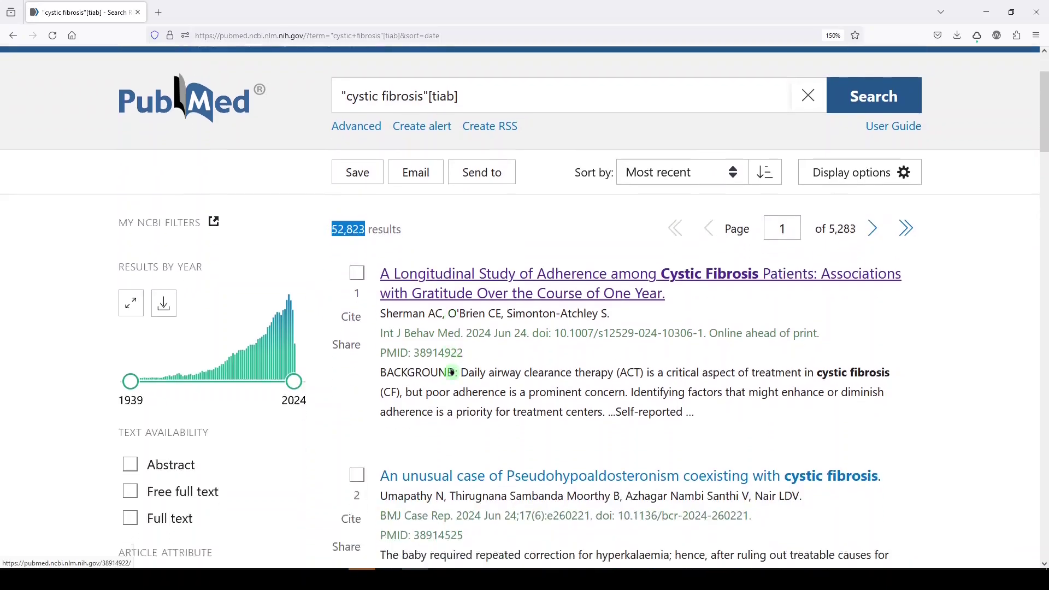
pyautogui.scroll(-3, 452, 372)
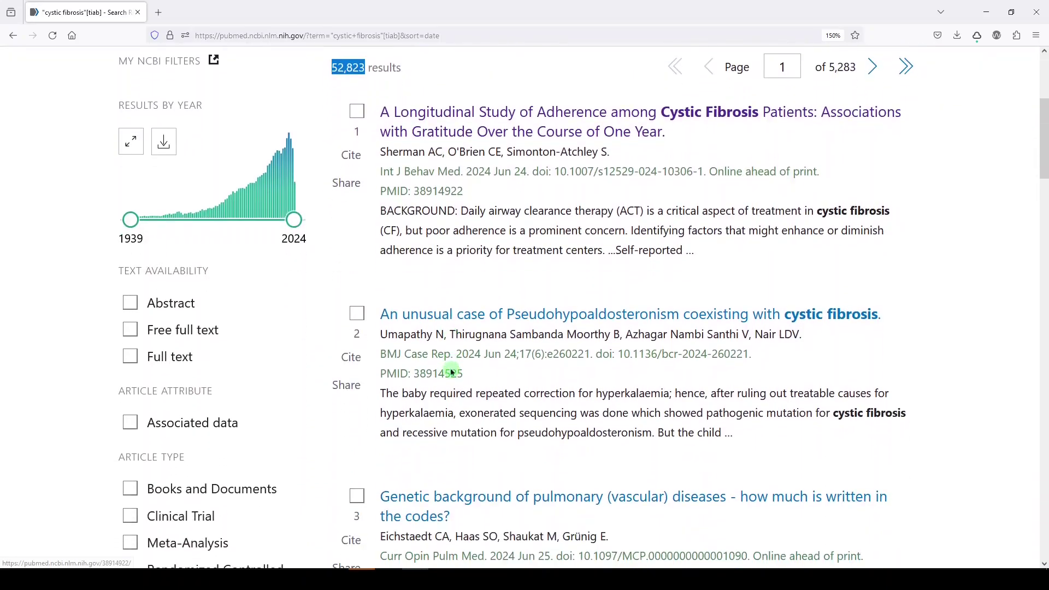
pyautogui.click(460, 323)
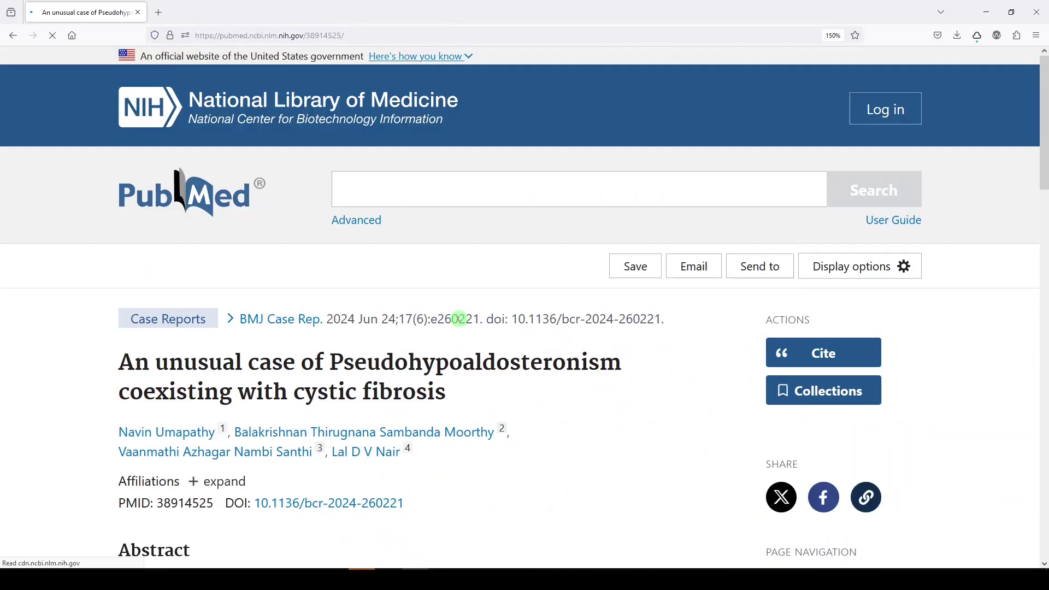
pyautogui.scroll(-2, 459, 317)
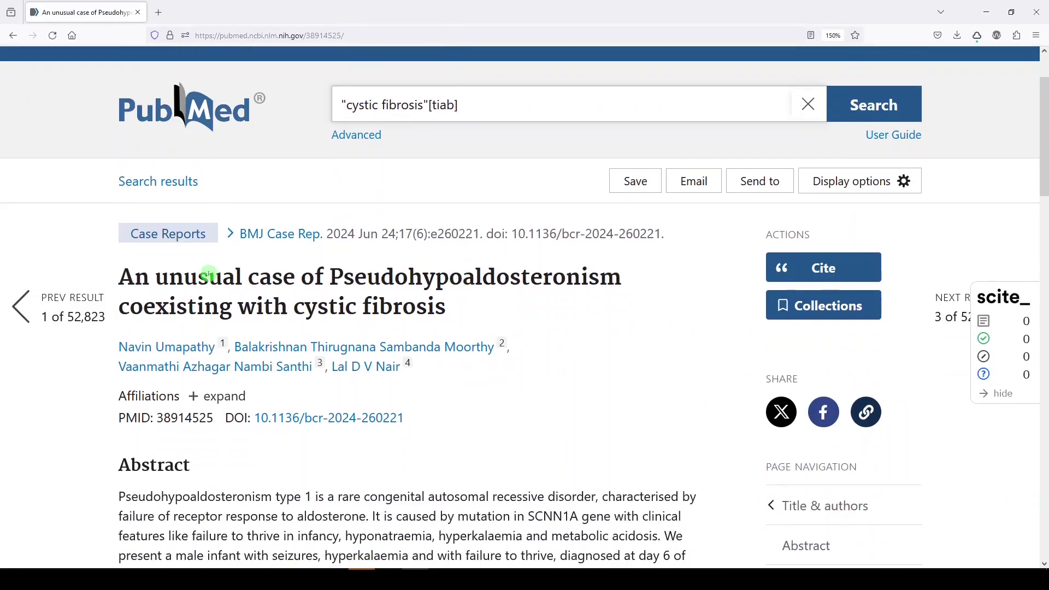
pyautogui.scroll(-3, 390, 394)
pyautogui.scroll(-3, 390, 394)
pyautogui.moveTo(621, 377); pyautogui.dragTo(705, 377)
pyautogui.scroll(-8, 244, 295)
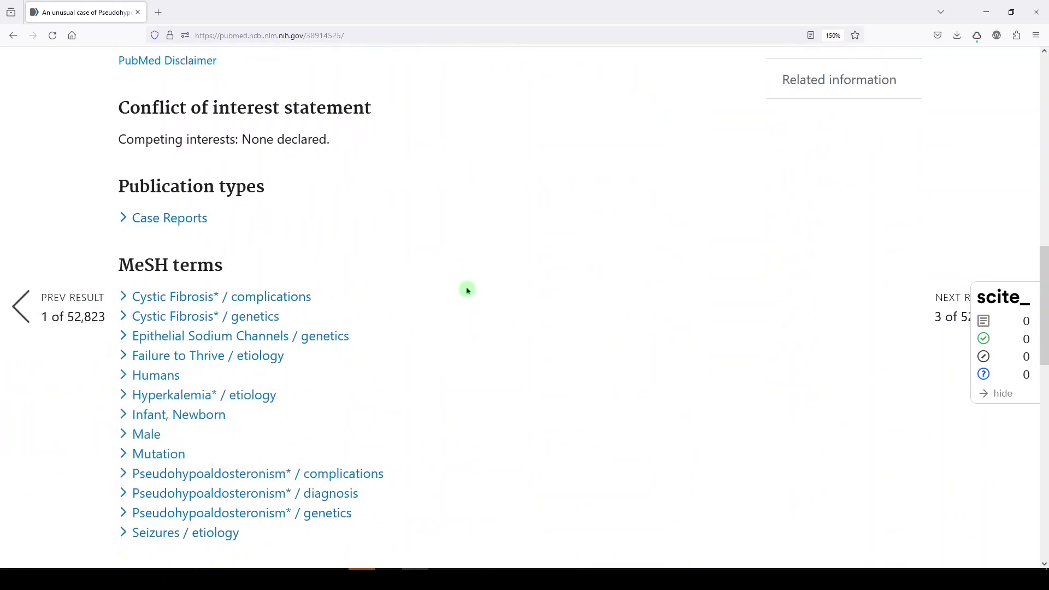
pyautogui.scroll(15, 530, 359)
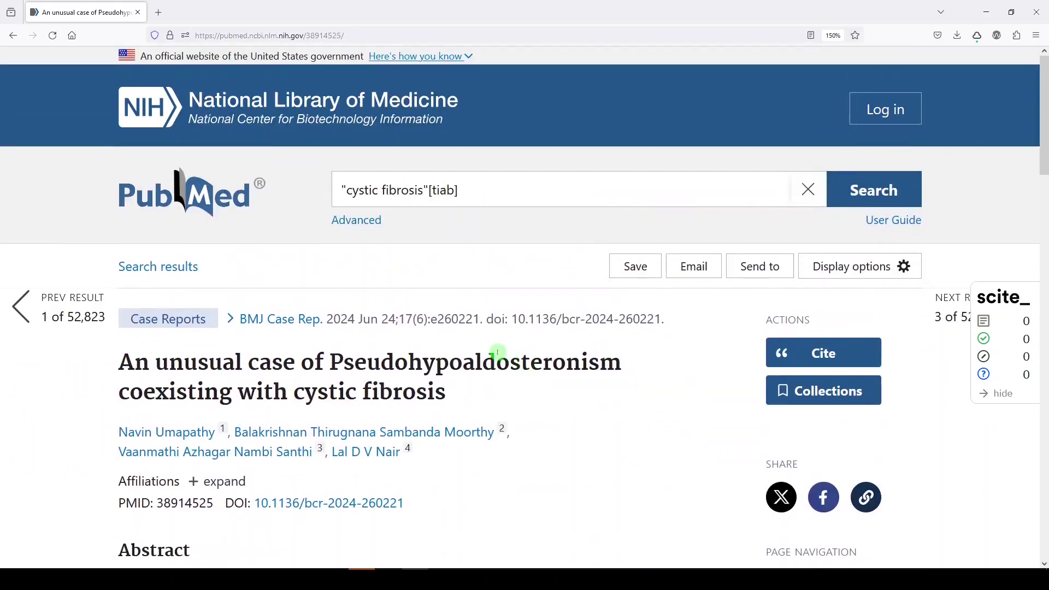
# In Advanced Search, add the [tw] history search, combine it with NOT [tiab], and run it.
pyautogui.click(374, 224)
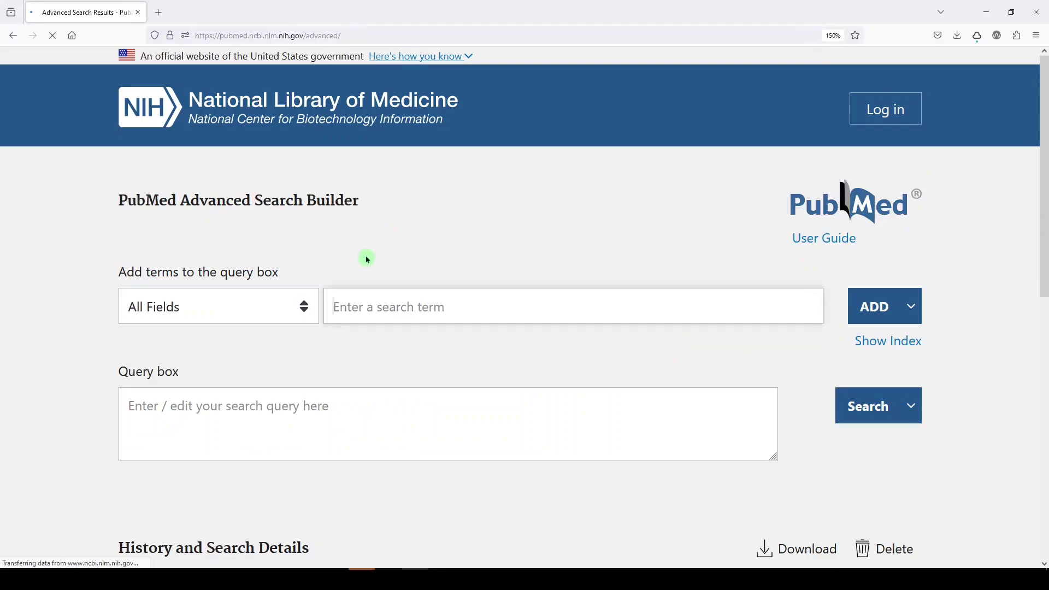
pyautogui.scroll(-5, 369, 265)
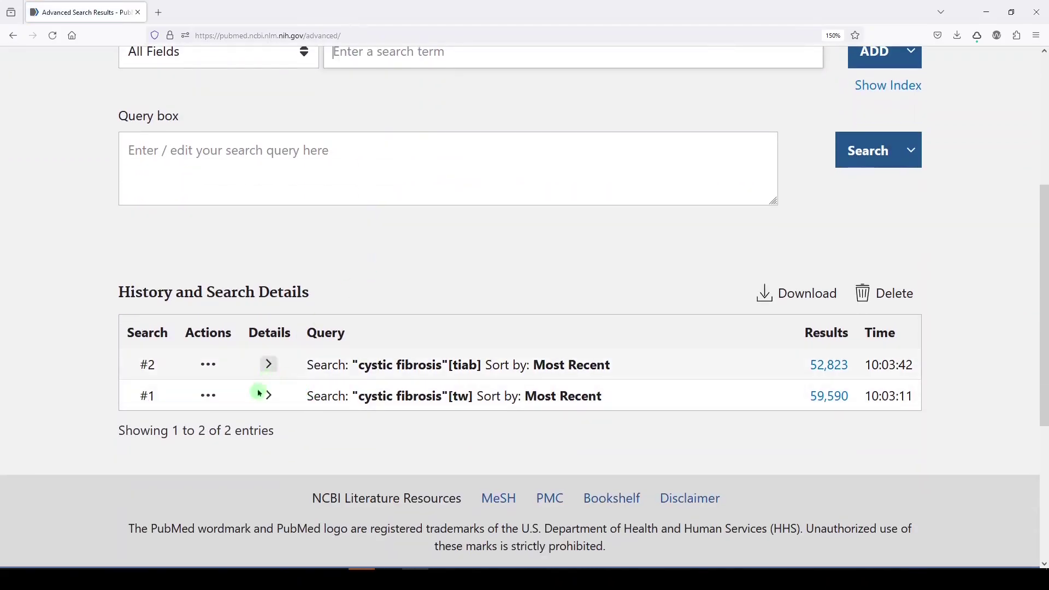
pyautogui.click(208, 401)
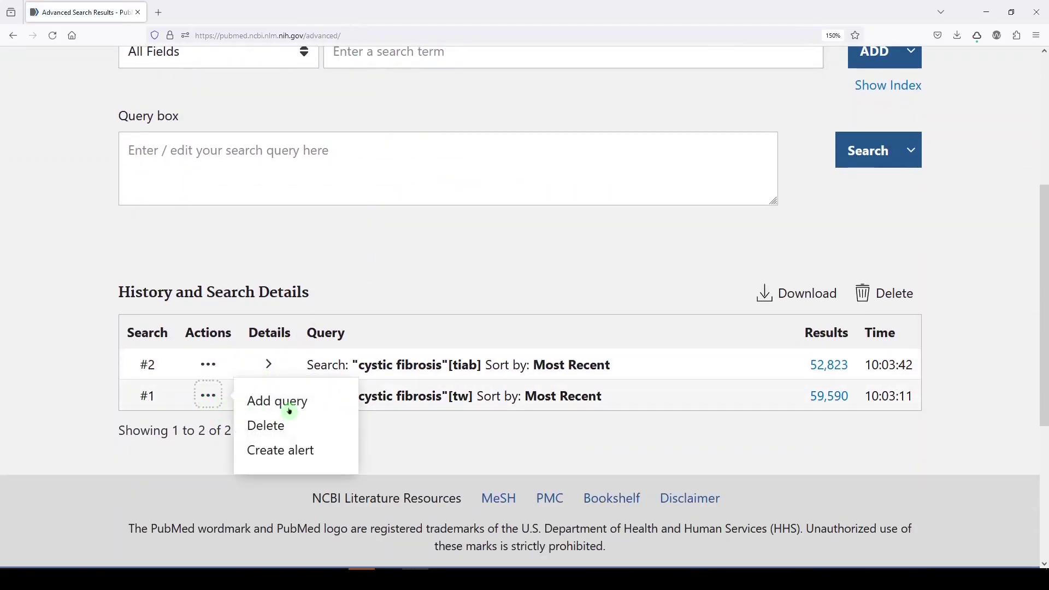
pyautogui.click(253, 396)
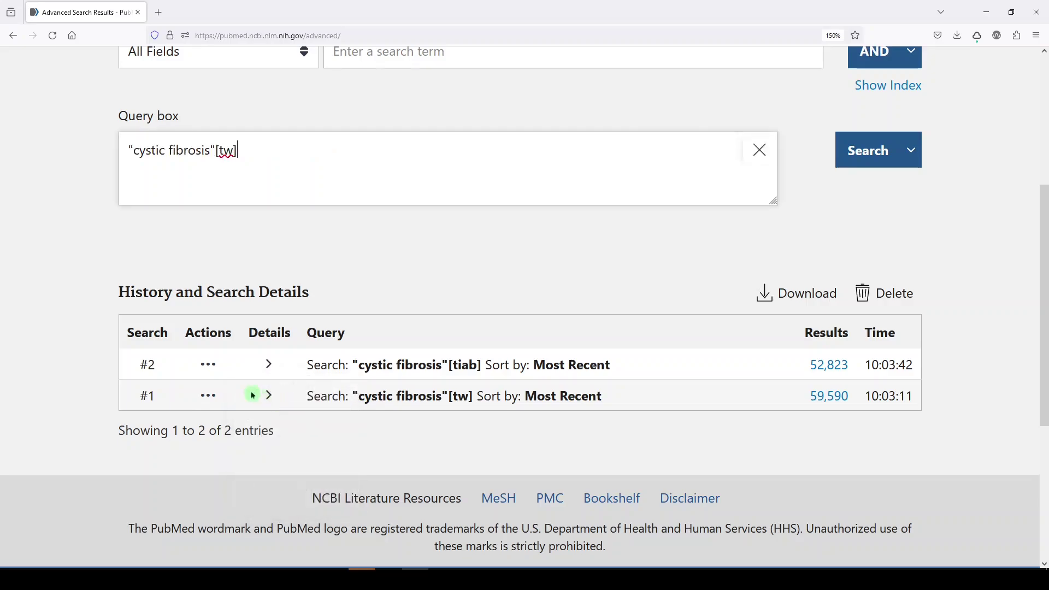
pyautogui.click(208, 364)
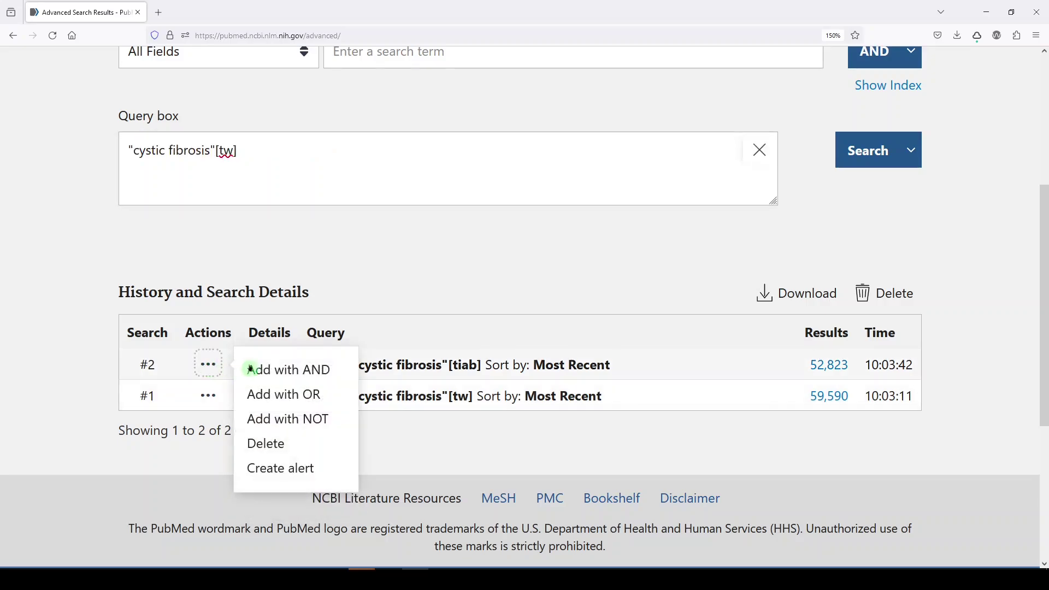
pyautogui.click(282, 419)
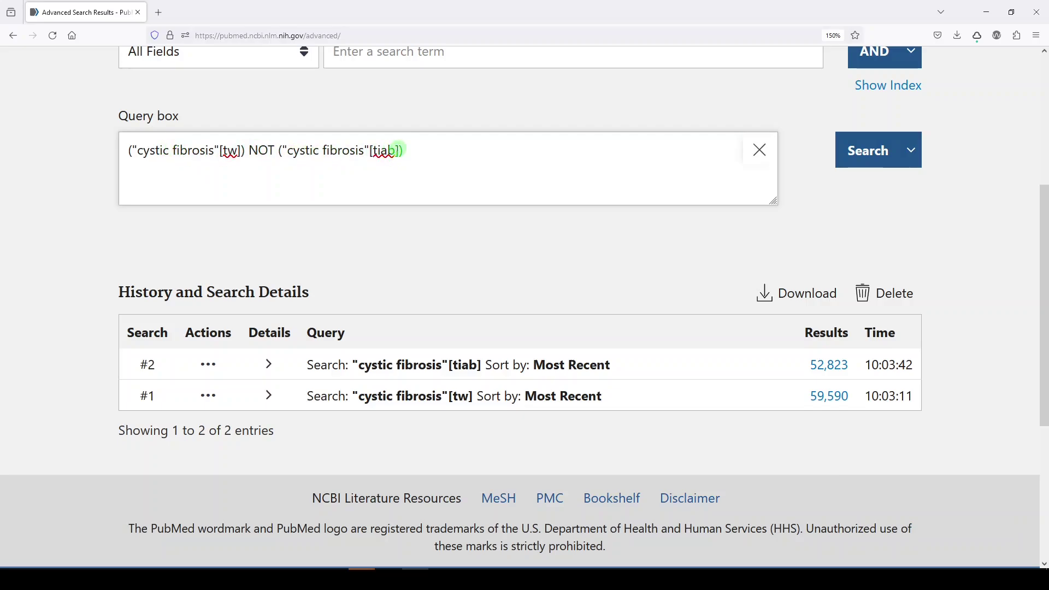
pyautogui.click(874, 156)
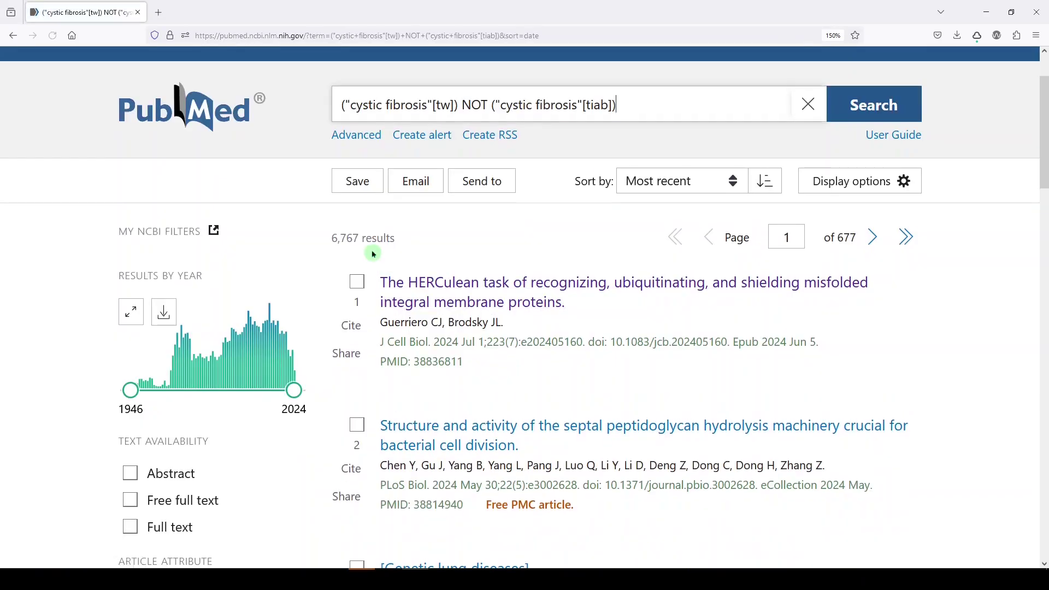
# Open the HERCulean task membrane-protein article and review its abstract, MeSH terms and substances.
pyautogui.click(422, 287)
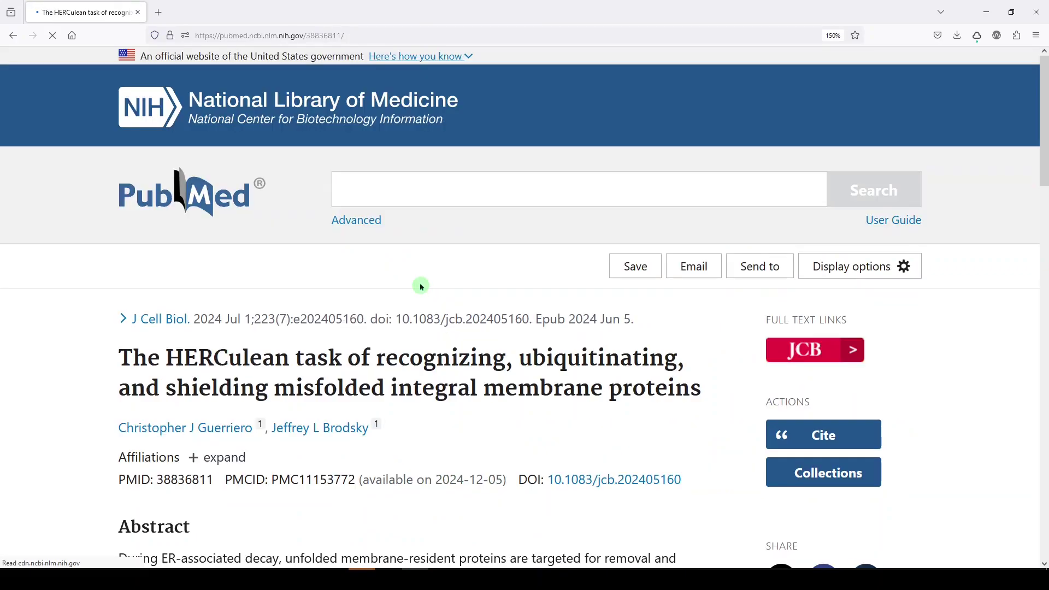
pyautogui.scroll(-3, 428, 291)
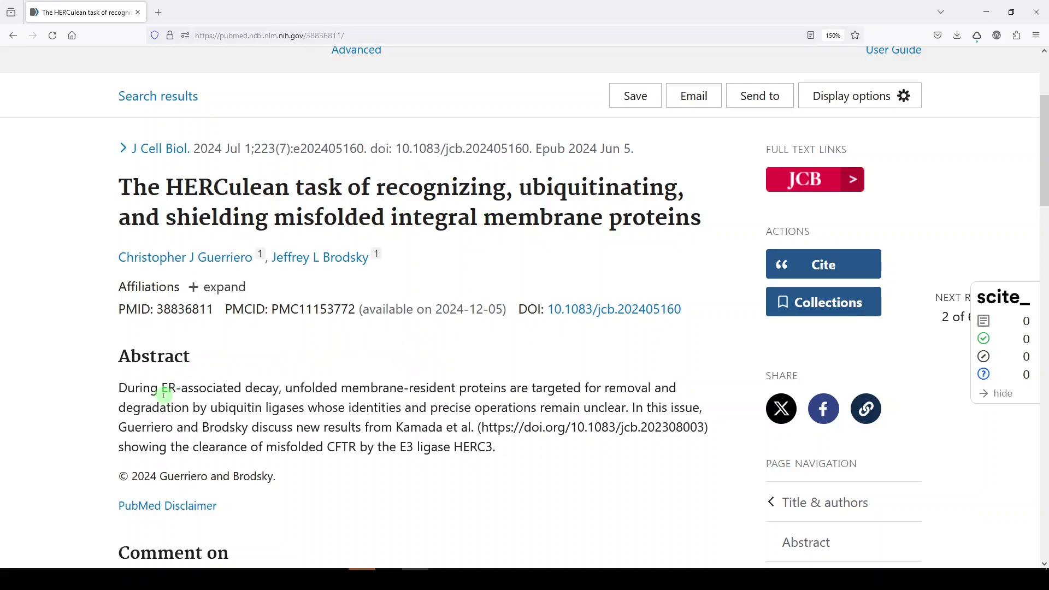
pyautogui.scroll(-10, 167, 391)
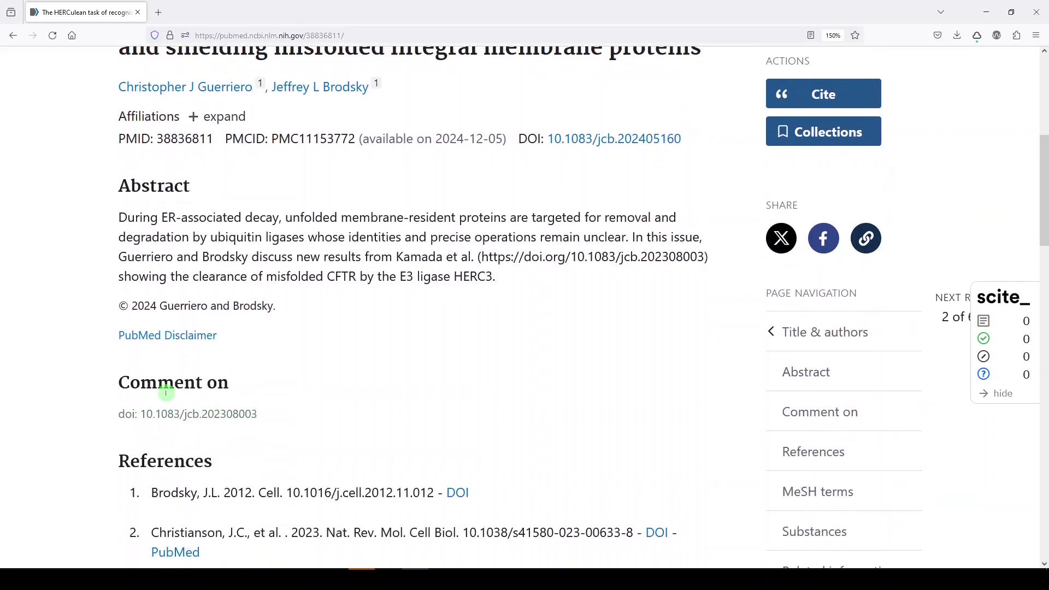
pyautogui.scroll(-2, 168, 394)
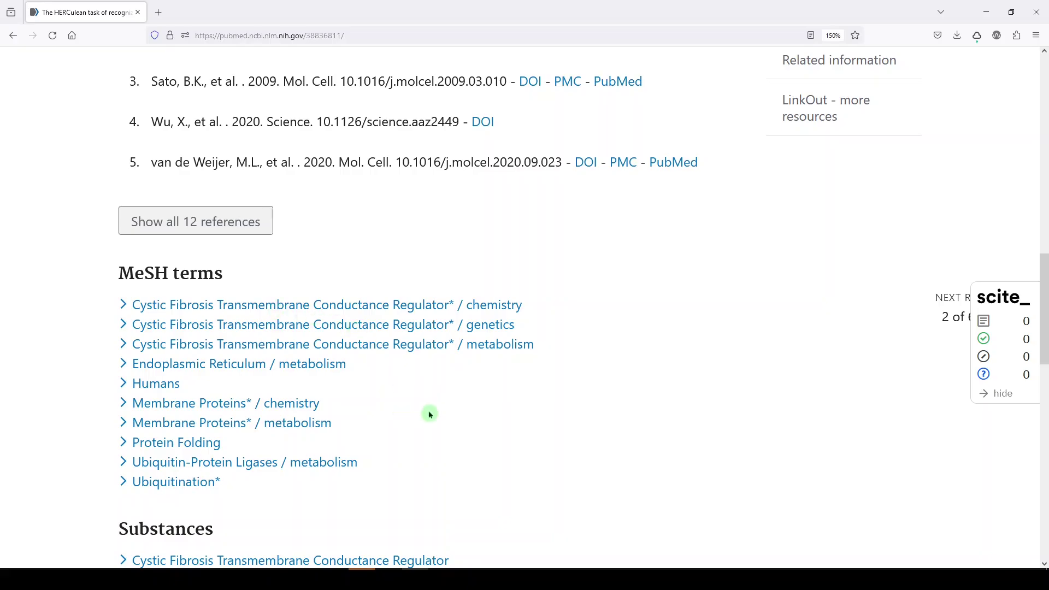
pyautogui.scroll(-1, 536, 501)
pyautogui.scroll(-3, 536, 500)
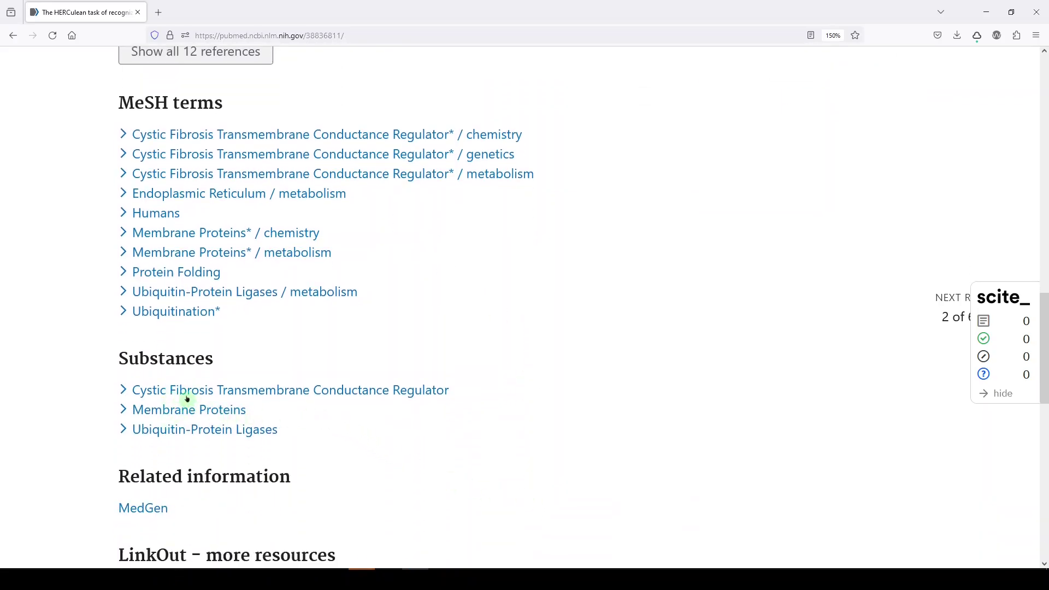
pyautogui.scroll(3, 286, 425)
# Glance at the septal peptidoglycan hydrolysis record, then return to the 6,767-result list.
pyautogui.click(36, 42)
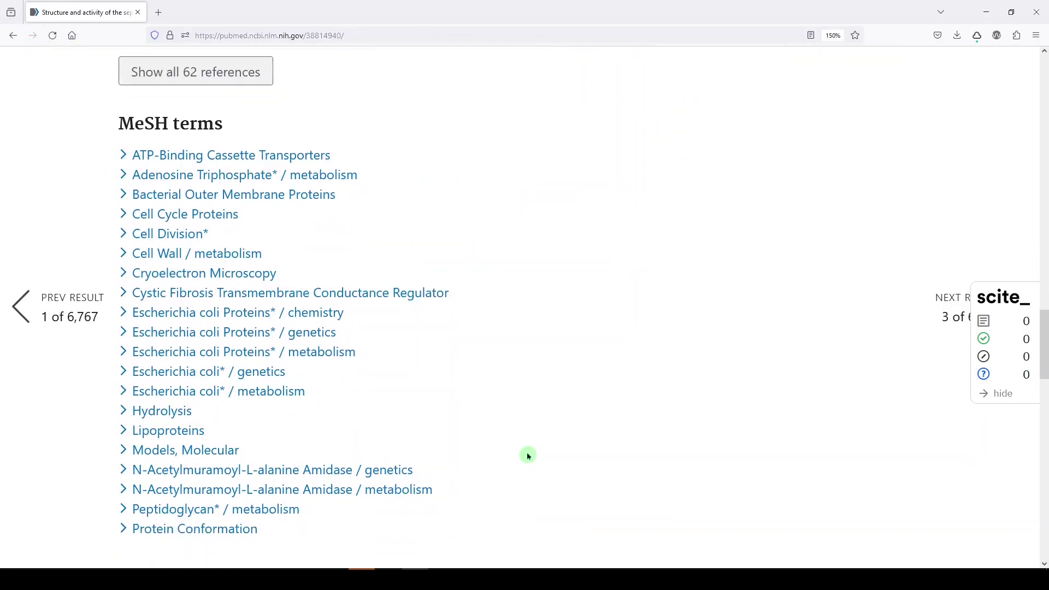
pyautogui.scroll(-2, 528, 457)
pyautogui.scroll(-2, 530, 460)
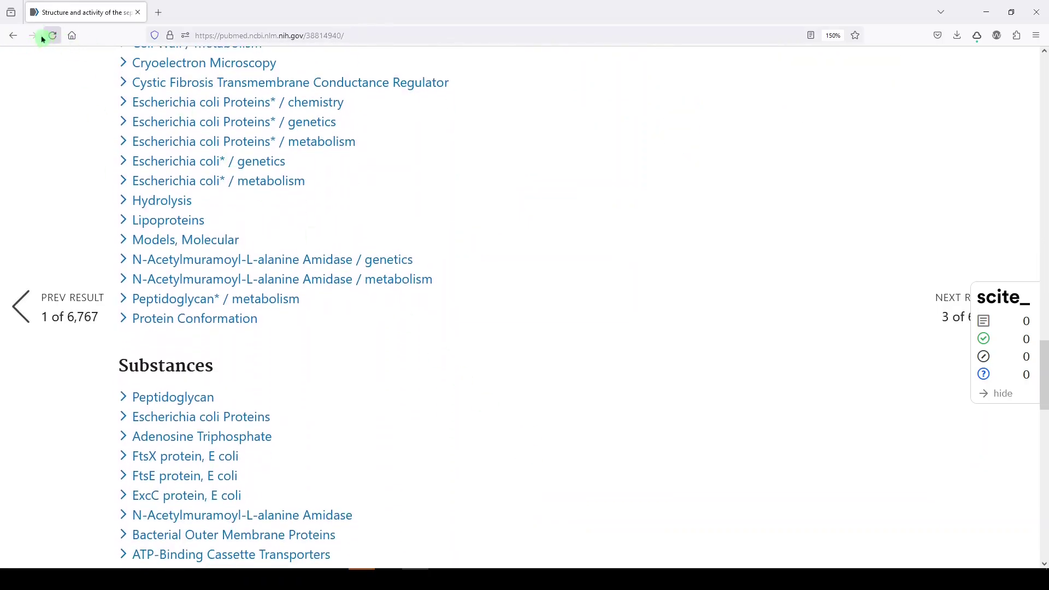
pyautogui.click(13, 35)
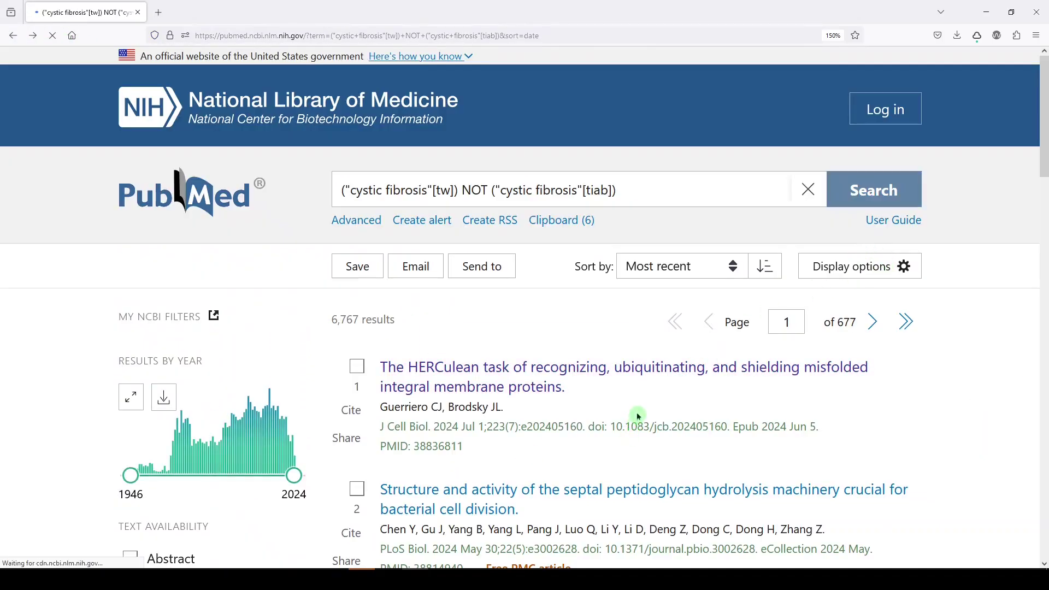
pyautogui.scroll(-6, 579, 350)
pyautogui.scroll(4, 579, 351)
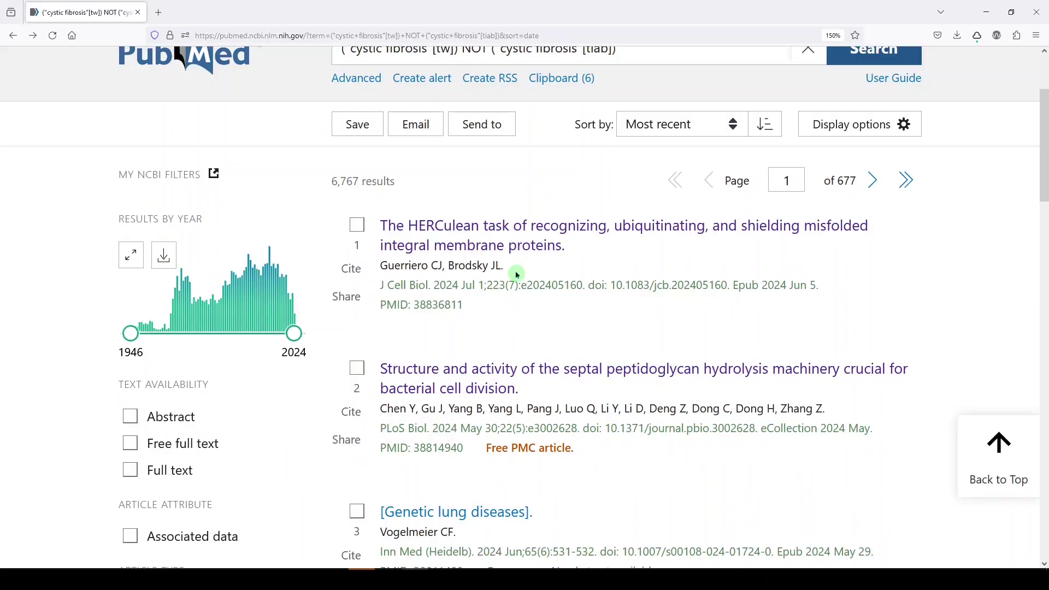
pyautogui.scroll(3, 518, 275)
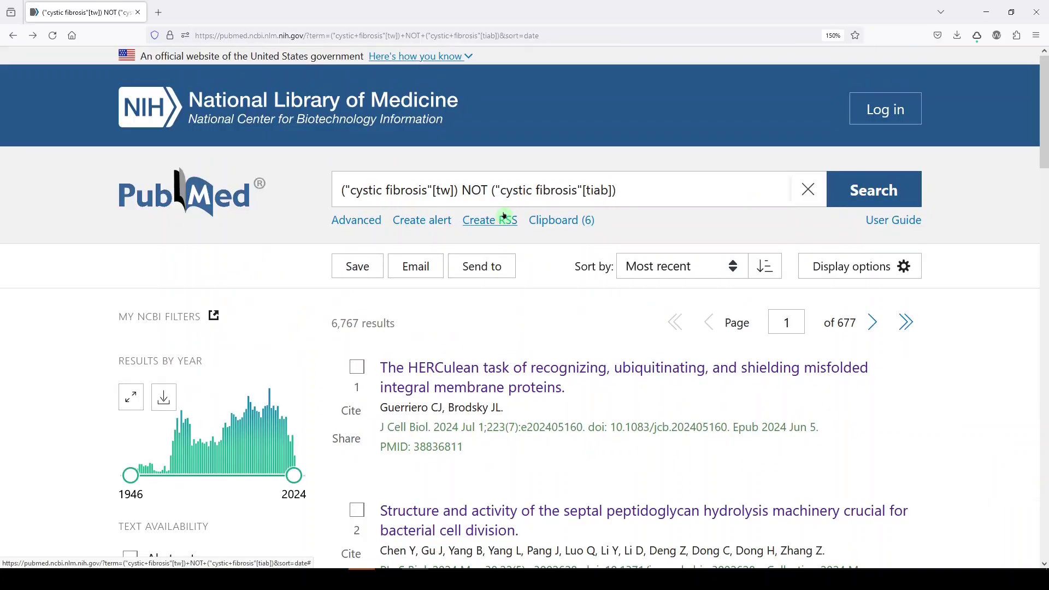
pyautogui.moveTo(455, 190); pyautogui.dragTo(436, 190)
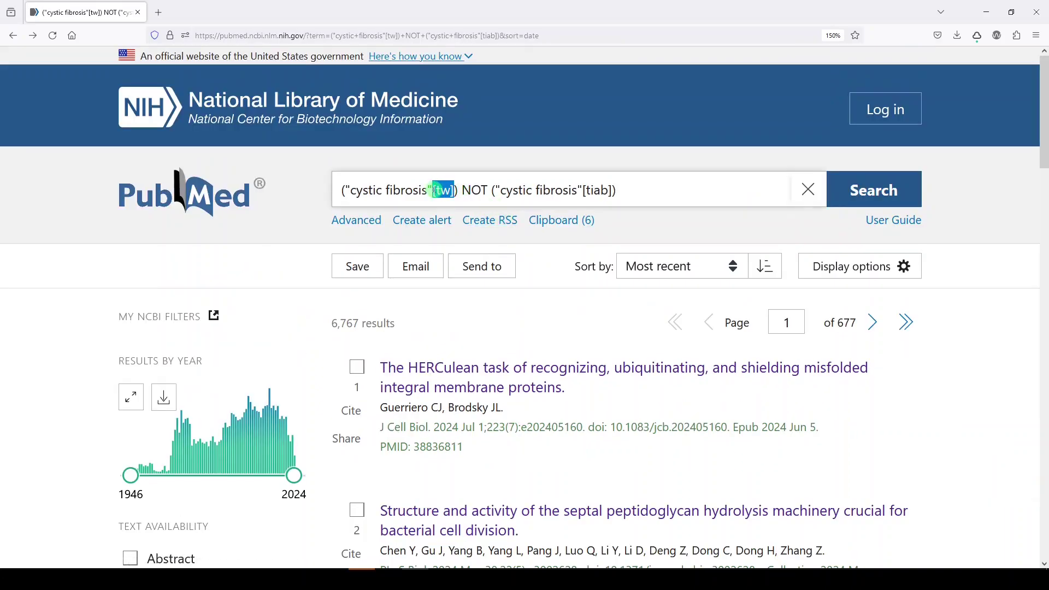
pyautogui.moveTo(583, 190); pyautogui.dragTo(617, 191)
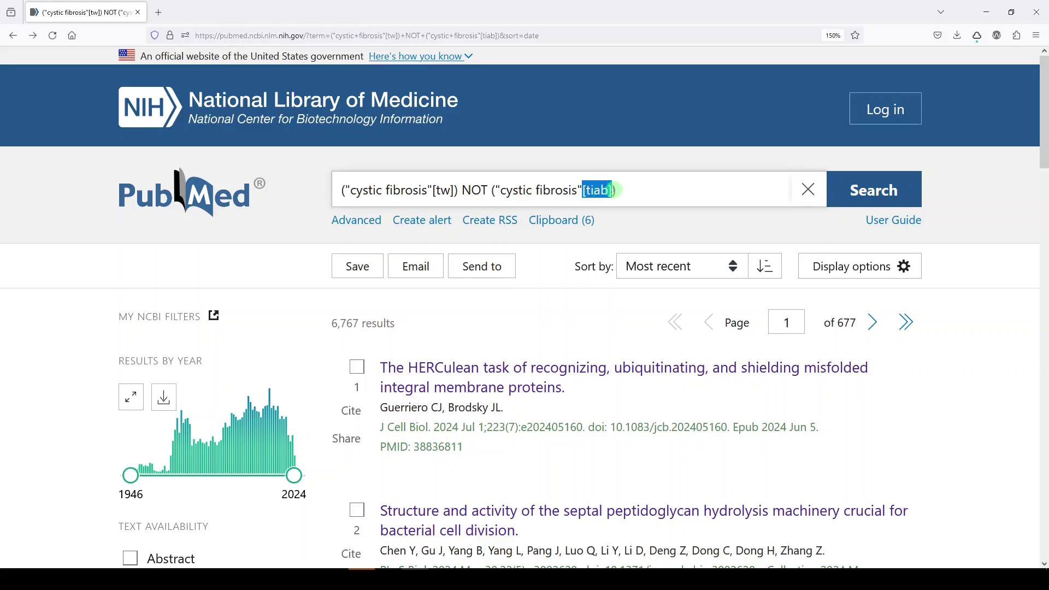